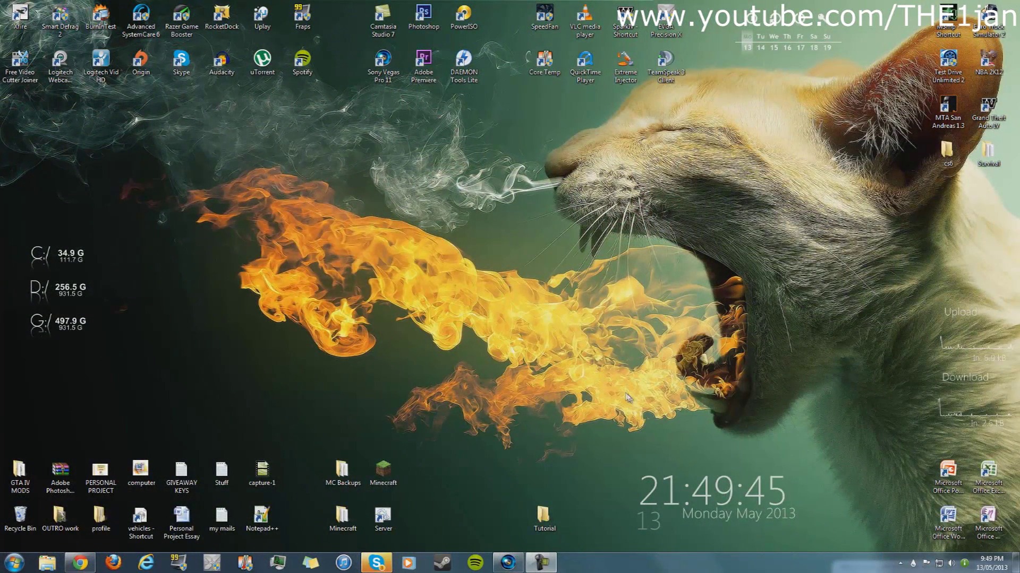
click(543, 518)
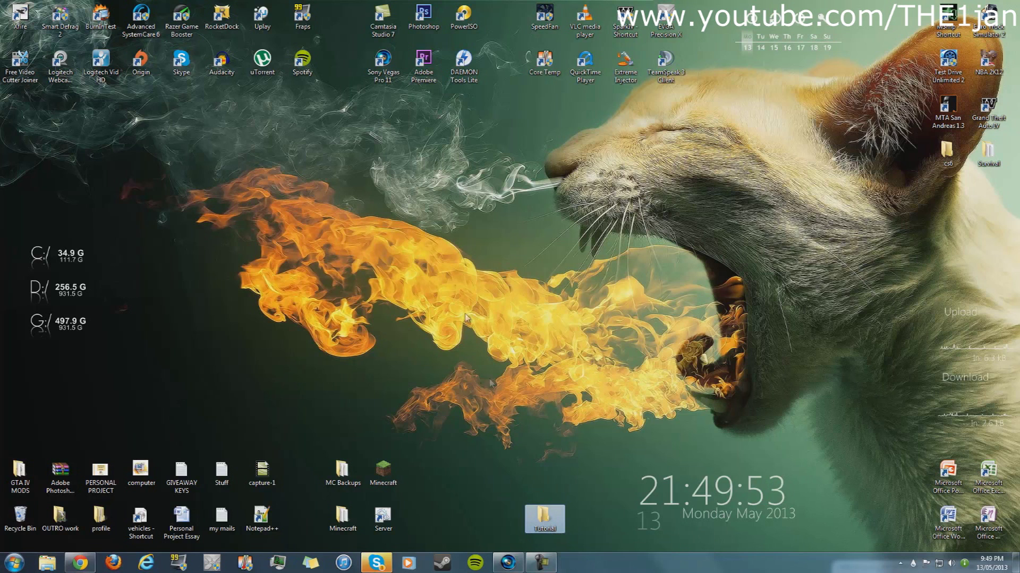
click(306, 274)
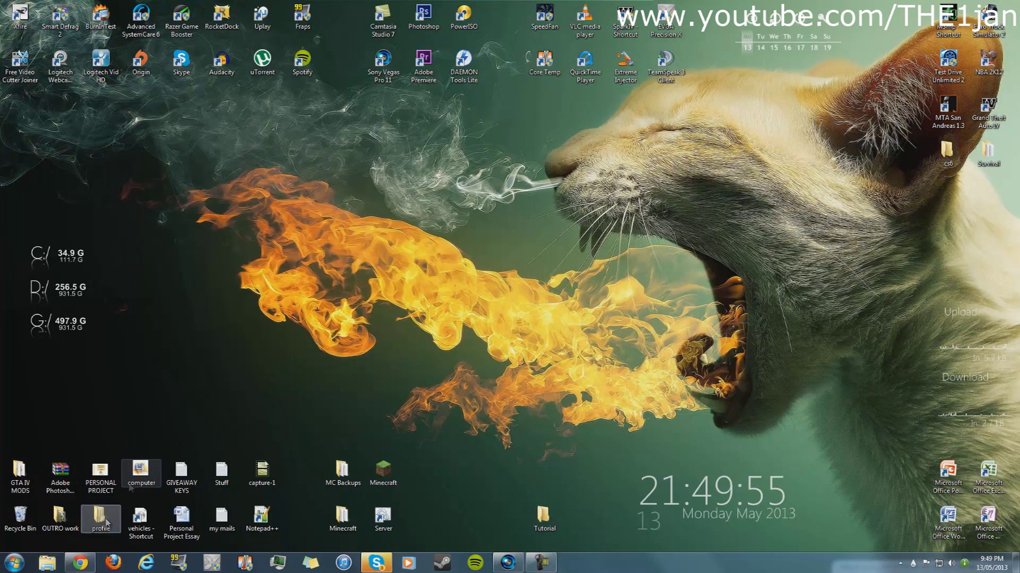
- Switch to Chrome and look through the MediaFire download pages for RudoPlays Shader, ShadersMod, OptiFine and MagicLauncher
click(88, 558)
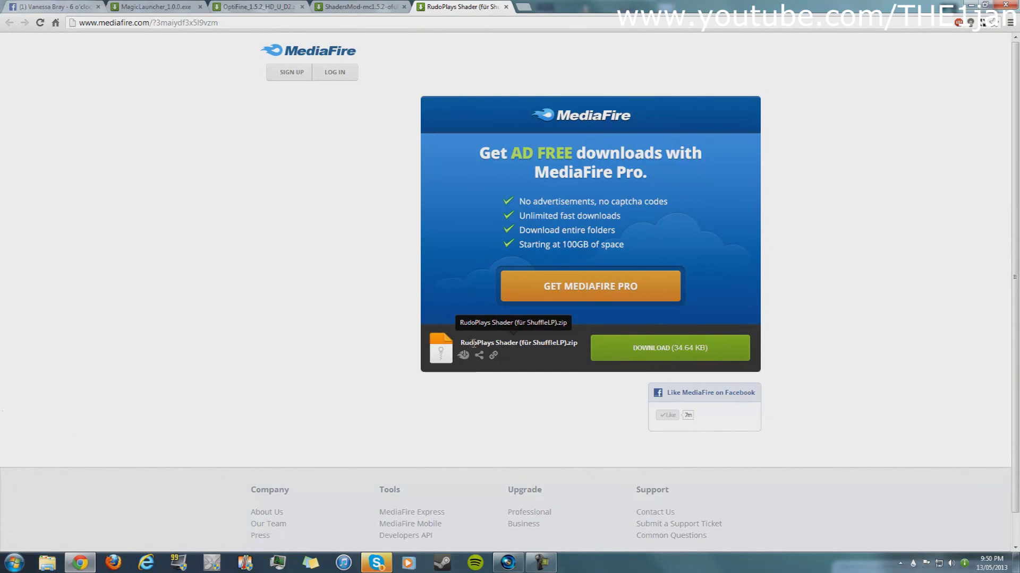
click(357, 7)
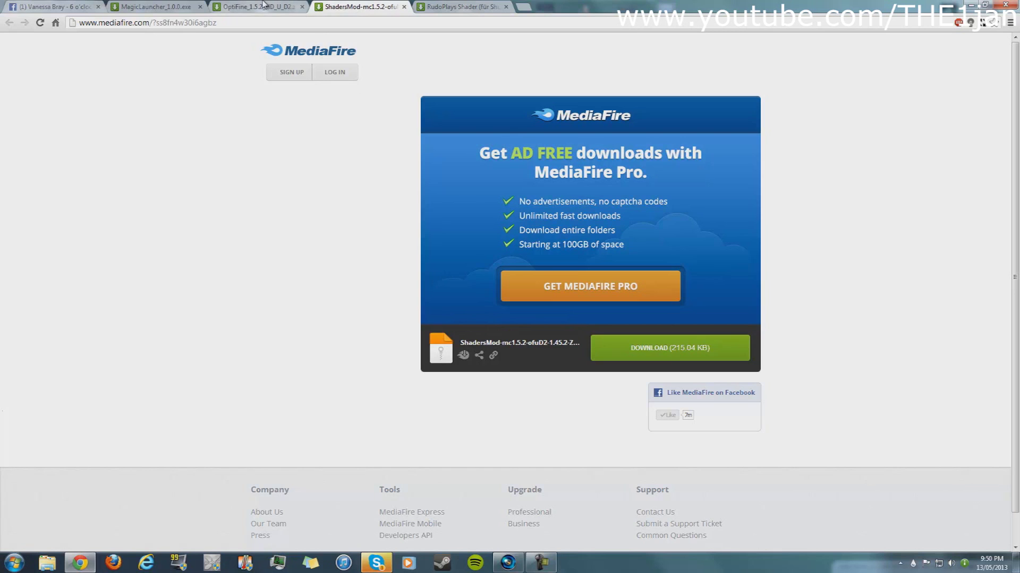
click(262, 4)
click(167, 5)
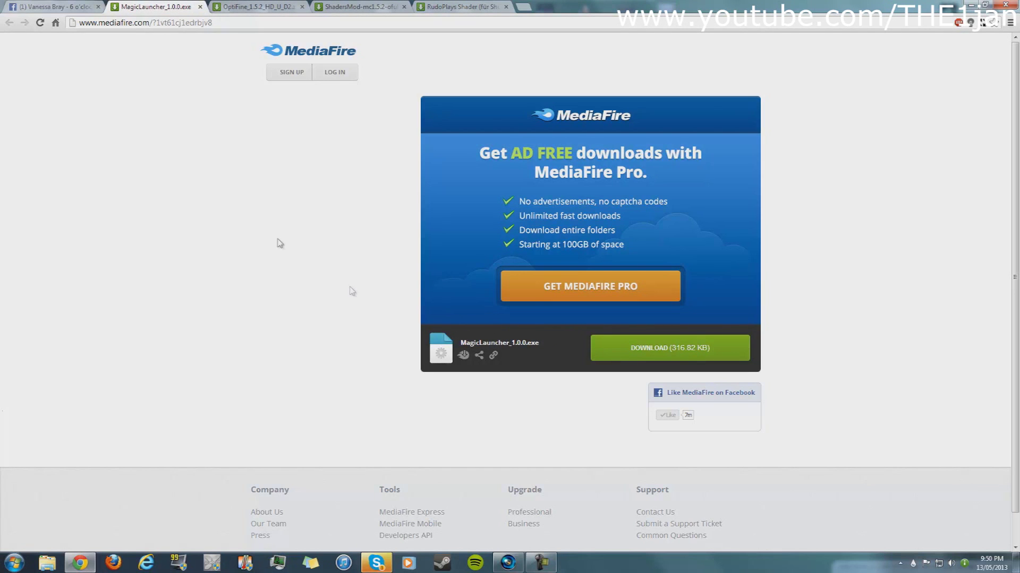
click(653, 352)
- Close the four MediaFire download pages and minimize the browser
click(202, 8)
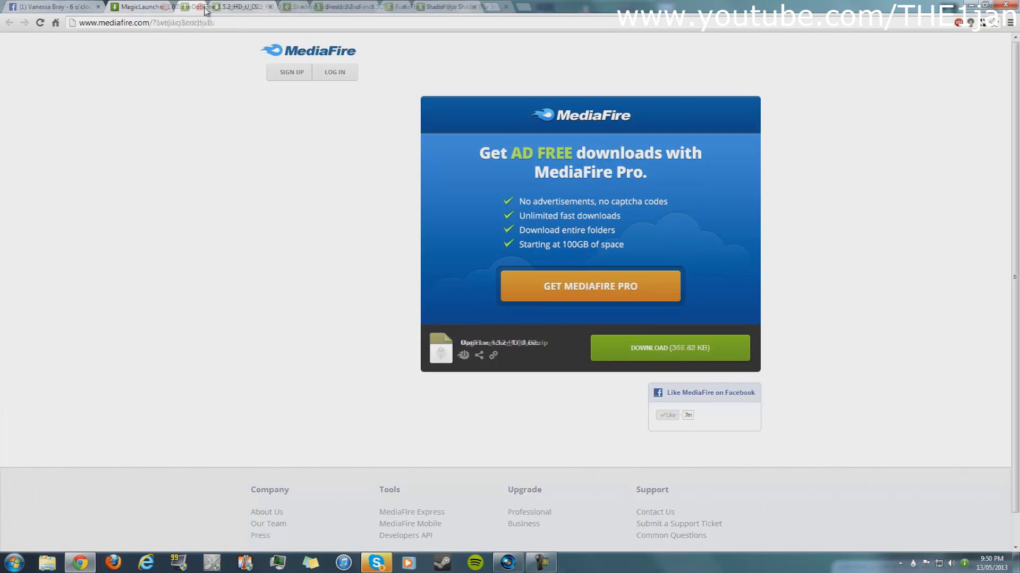
click(201, 8)
click(200, 8)
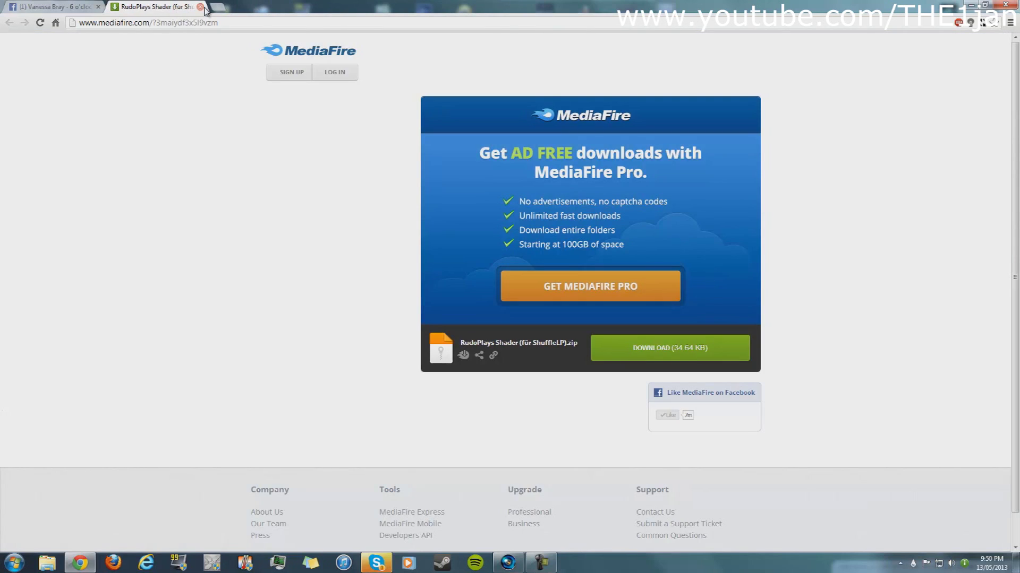
click(200, 8)
click(972, 4)
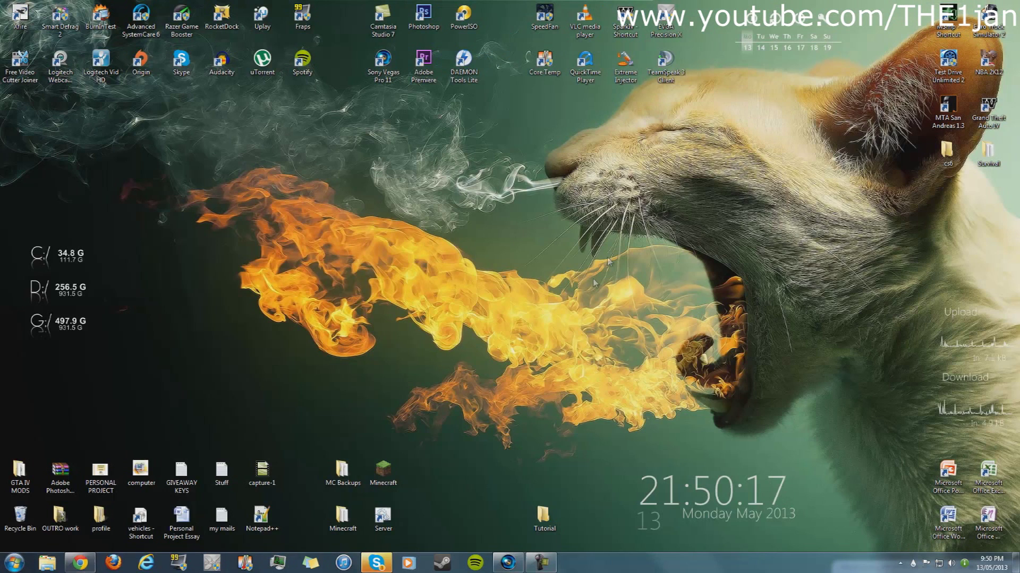
- Open the Tutorial folder on the desktop and run MagicLauncher_1.0.0, allowing it past the security warning
double_click(543, 516)
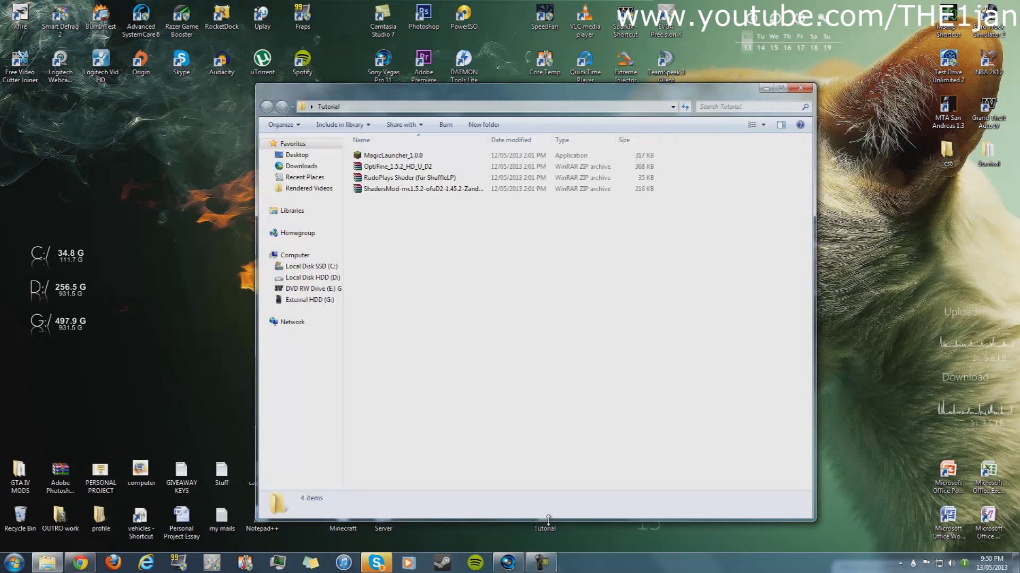
drag(434, 228, 452, 332)
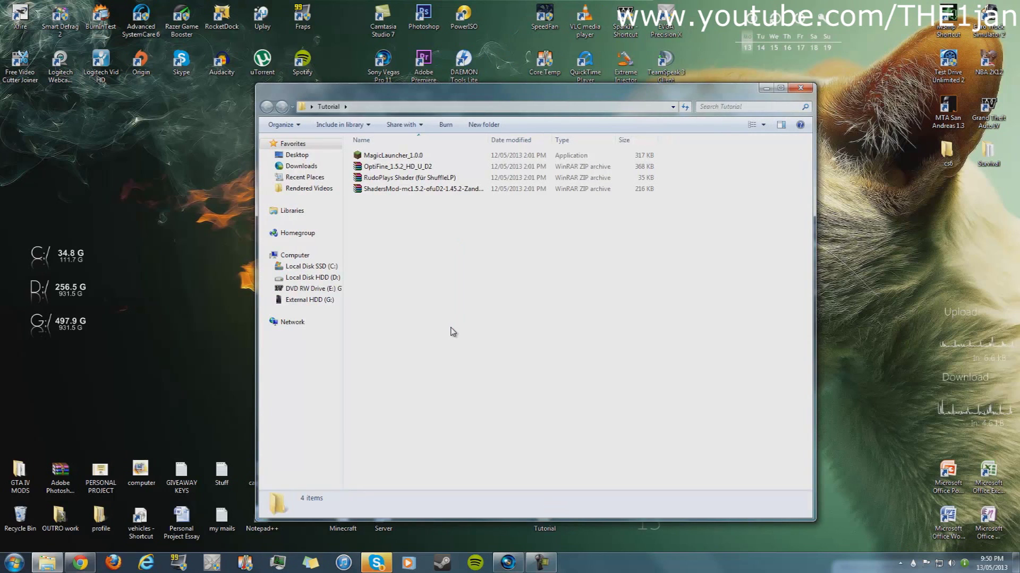
double_click(423, 154)
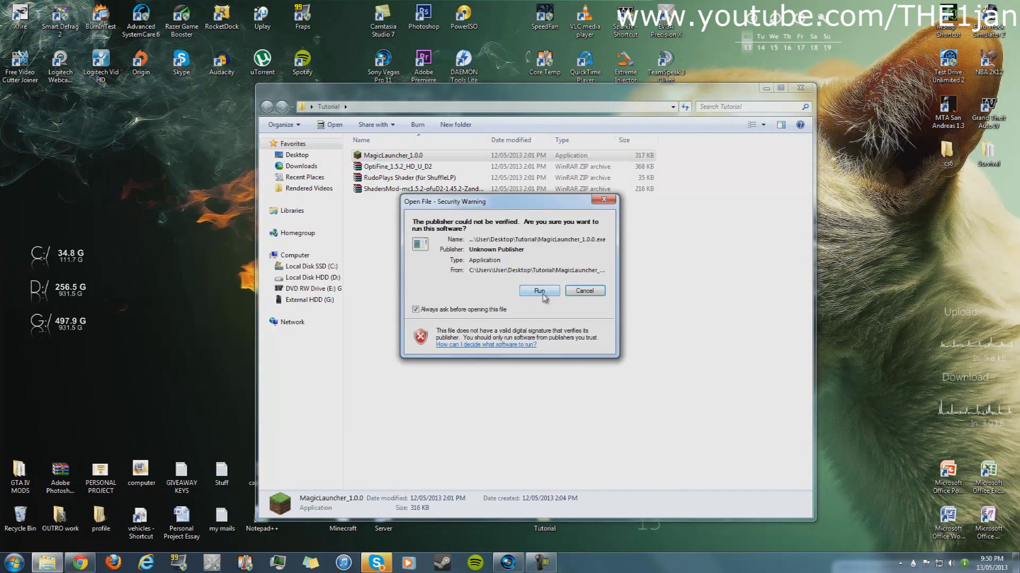
click(541, 291)
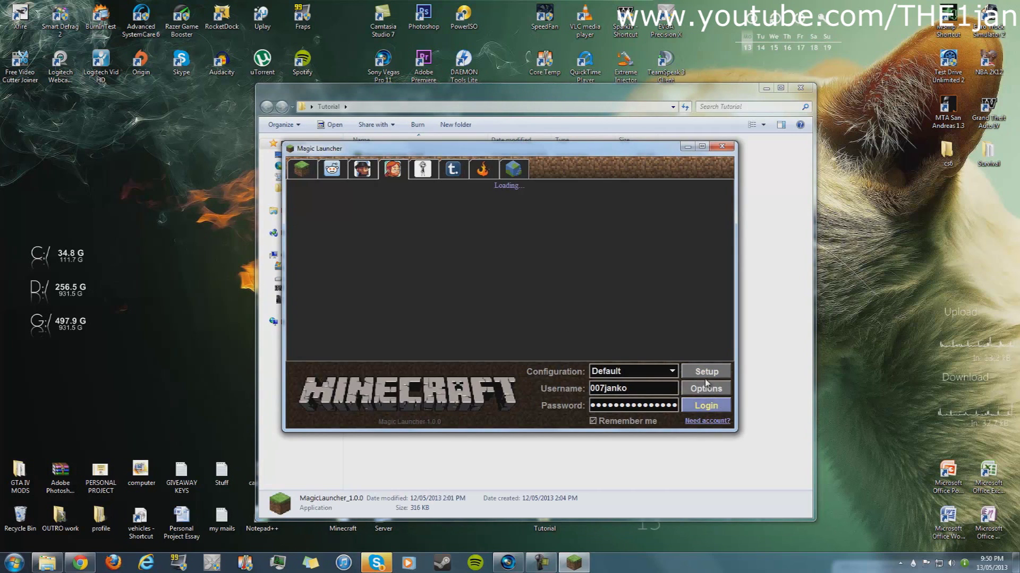
- Open the launcher's setup for the Default configuration and remove the existing ShadersMod and OptiFine entries from the mod list
click(705, 372)
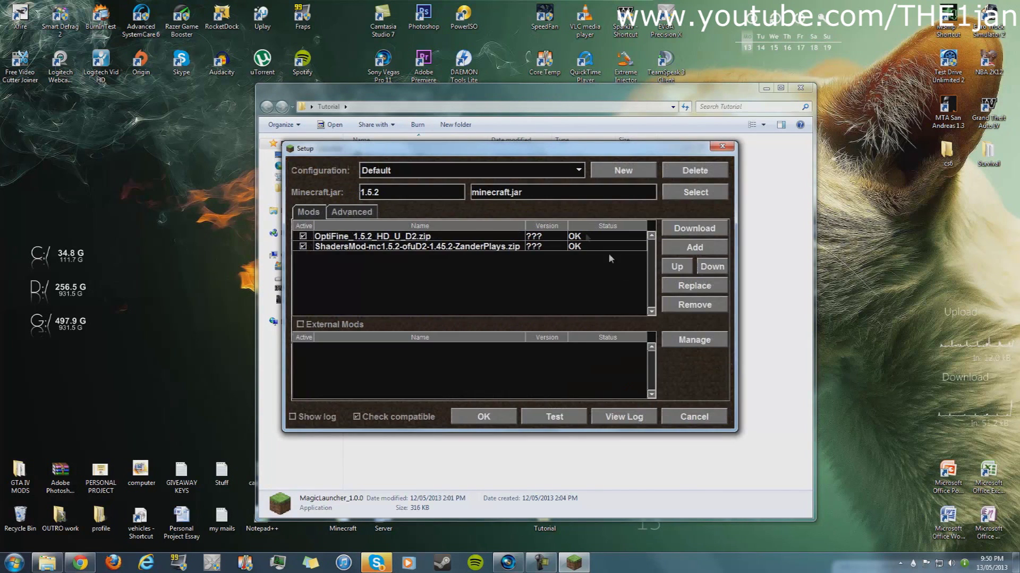
click(575, 247)
click(683, 307)
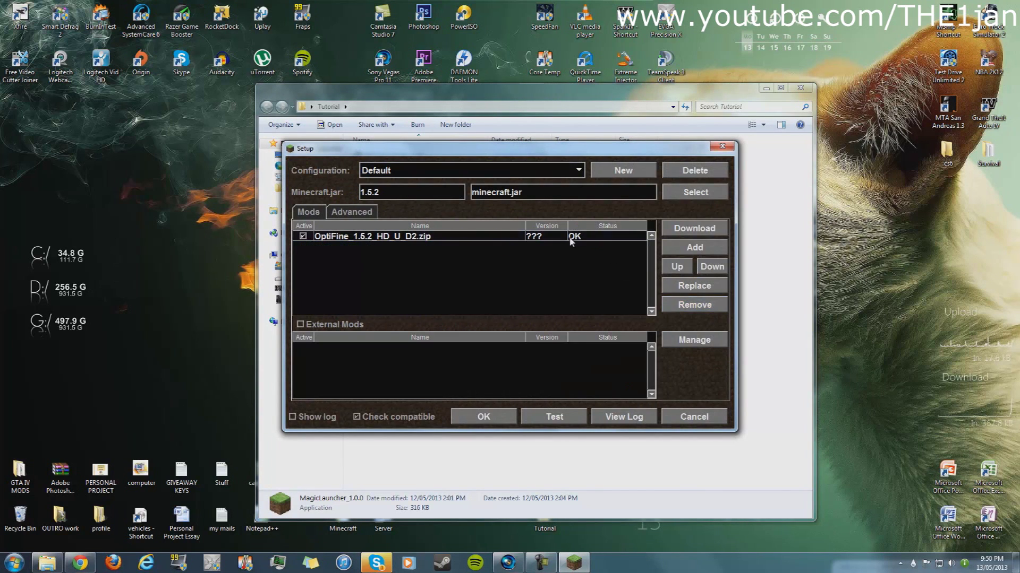
click(680, 308)
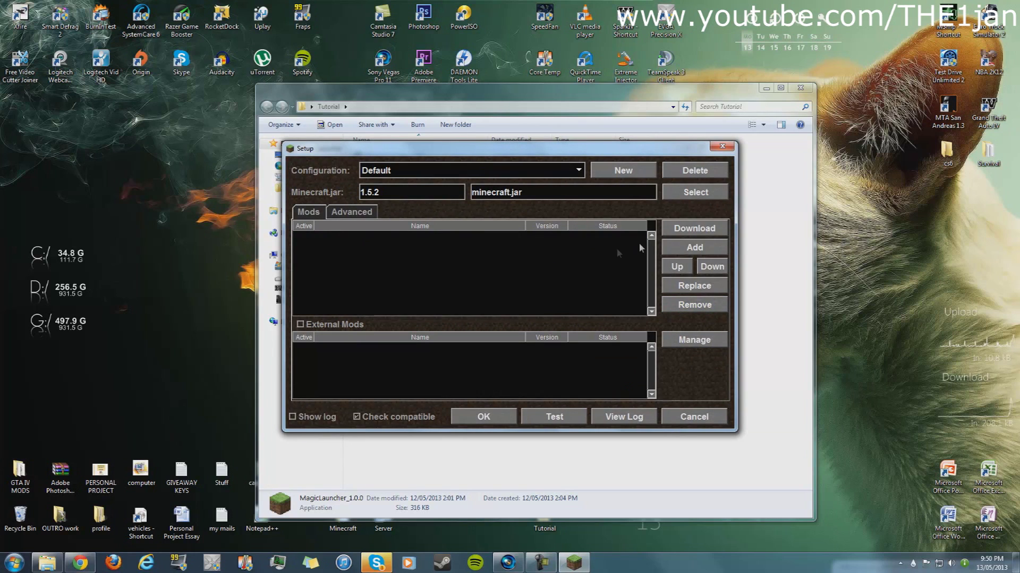
- Add OptiFine_1.5.2_HD_U_D2.zip from the Tutorial folder to the mod list
click(685, 248)
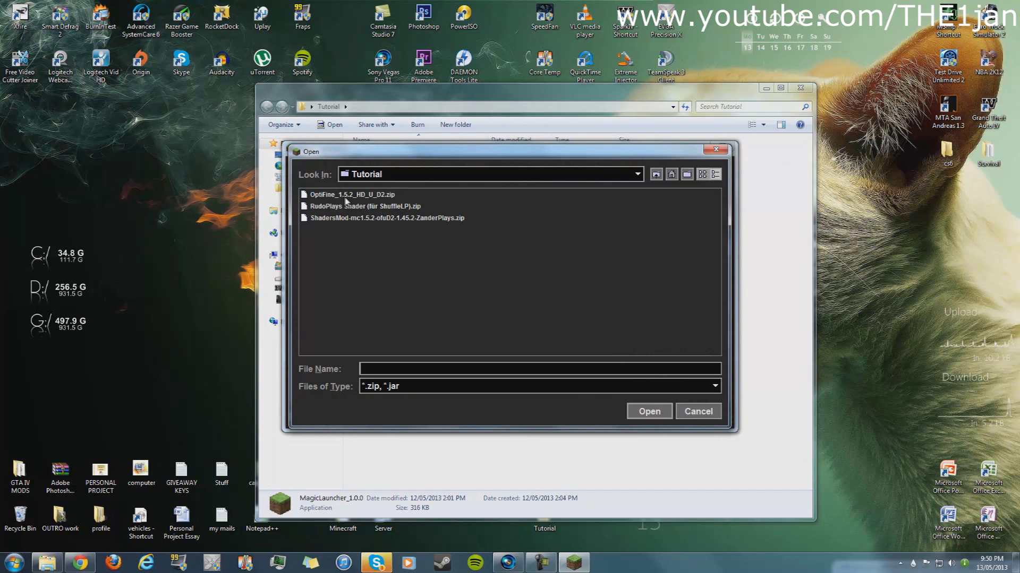
click(354, 194)
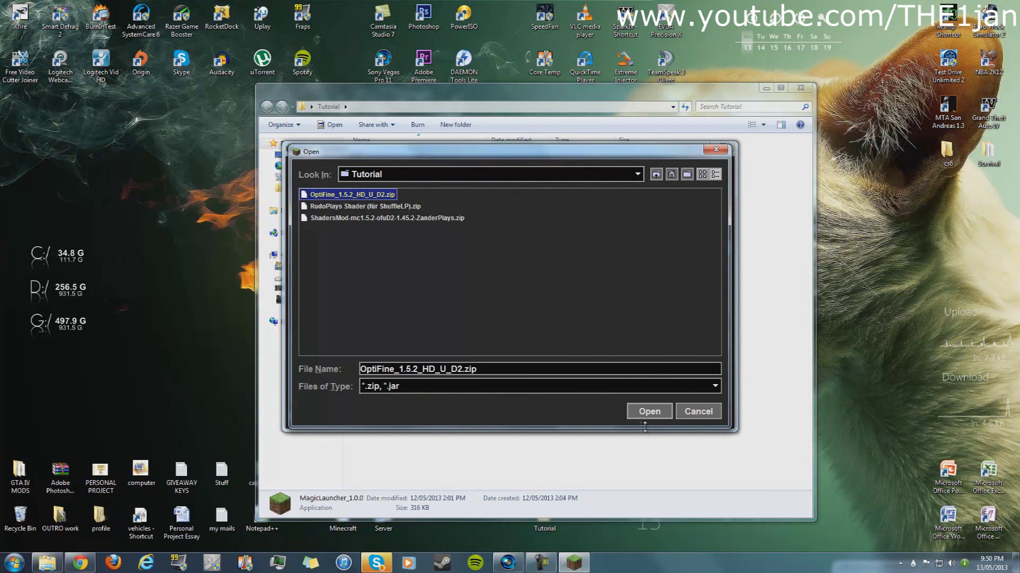
click(645, 415)
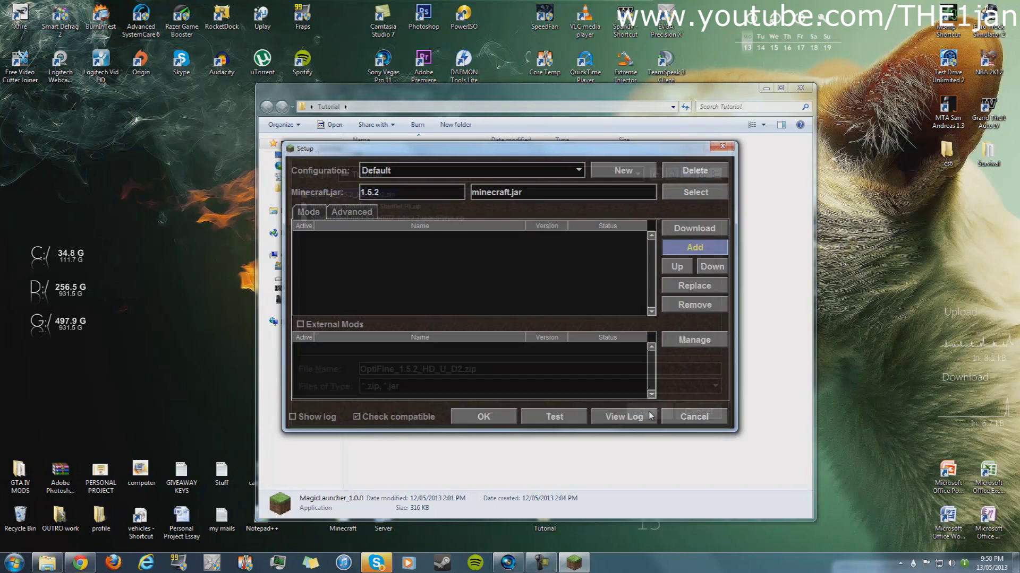
- Add ShadersMod-mc1.5.2-ofuD2-1.45.2-ZanderPlays.zip to the mod list below OptiFine and accept the setup
click(694, 248)
click(347, 218)
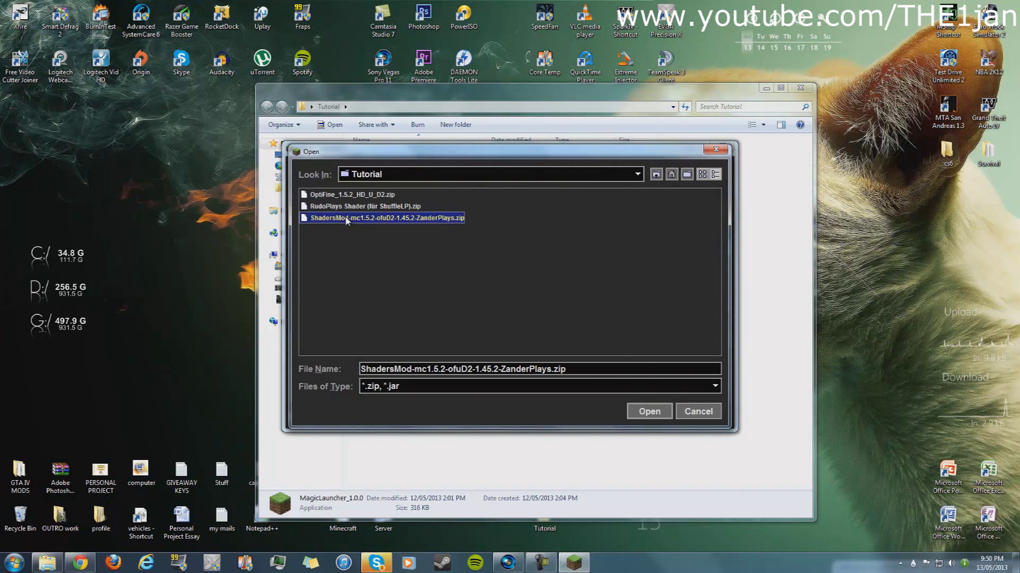
click(644, 417)
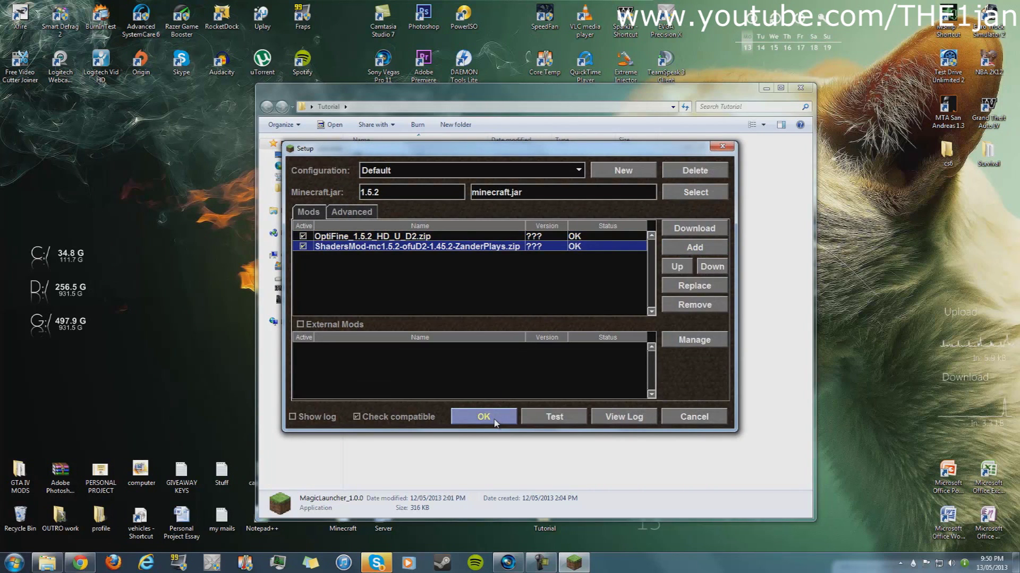
click(495, 423)
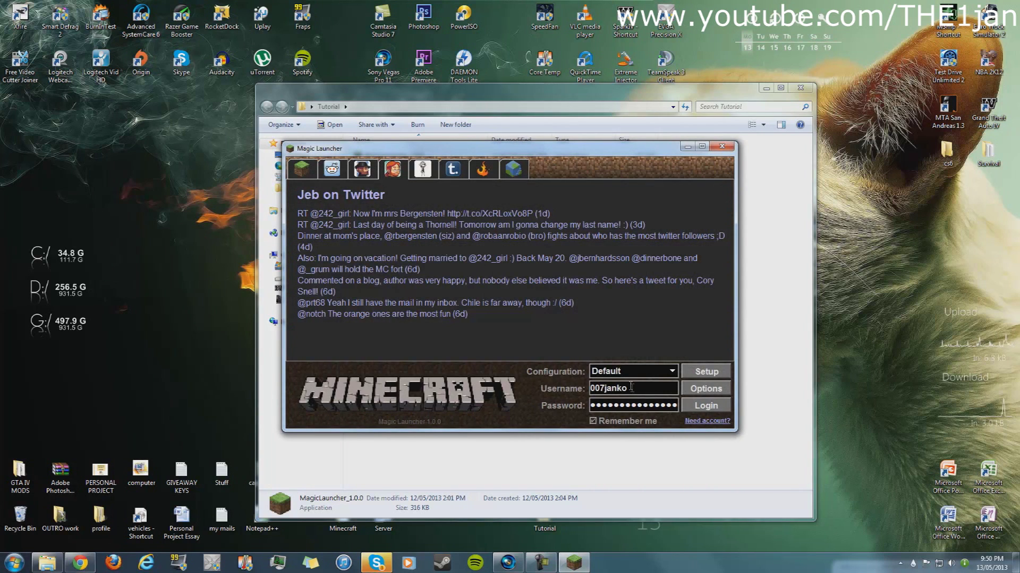
- Log in to launch the modded Minecraft and open the Shaders settings in its options
click(681, 406)
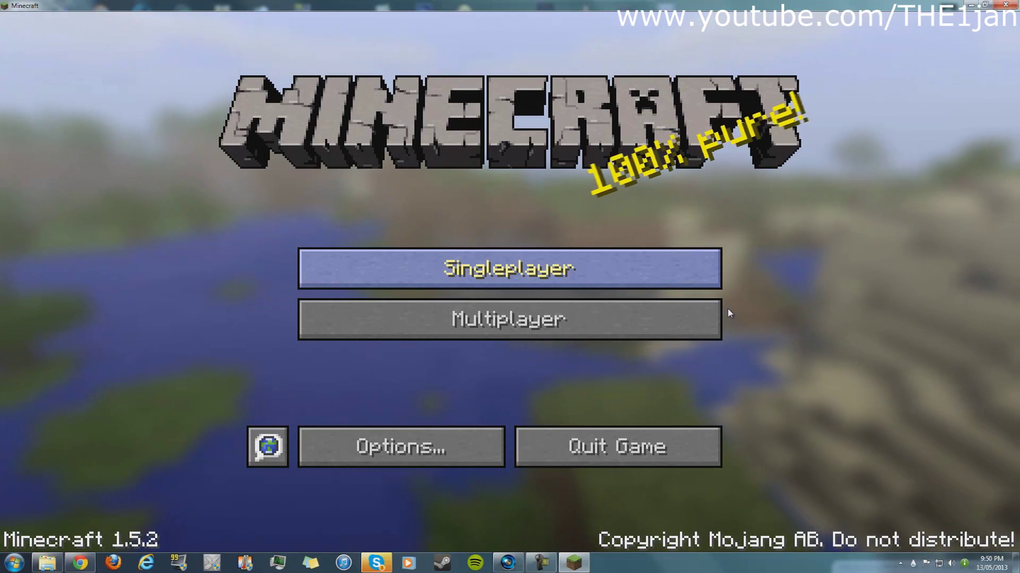
click(448, 452)
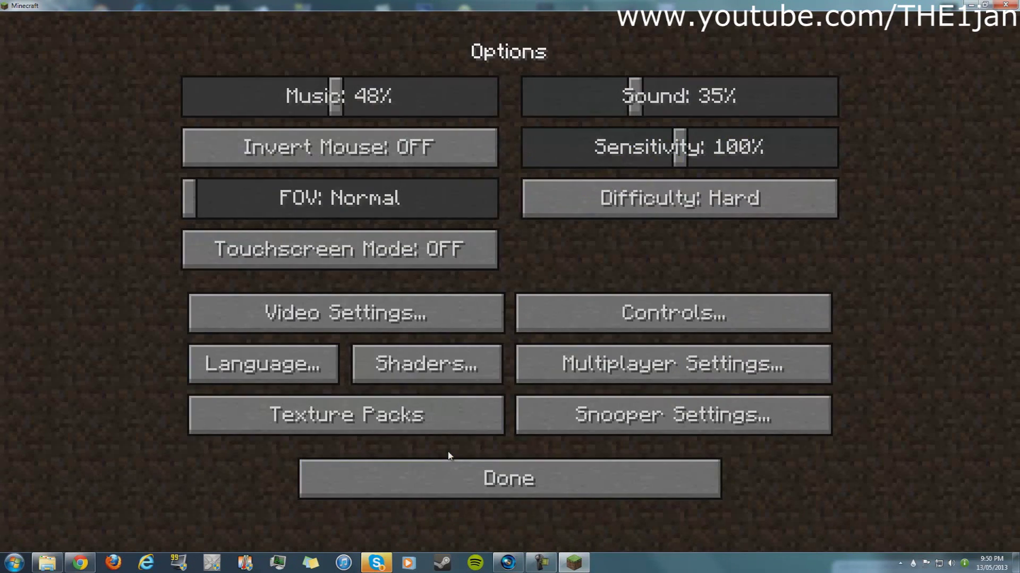
click(423, 367)
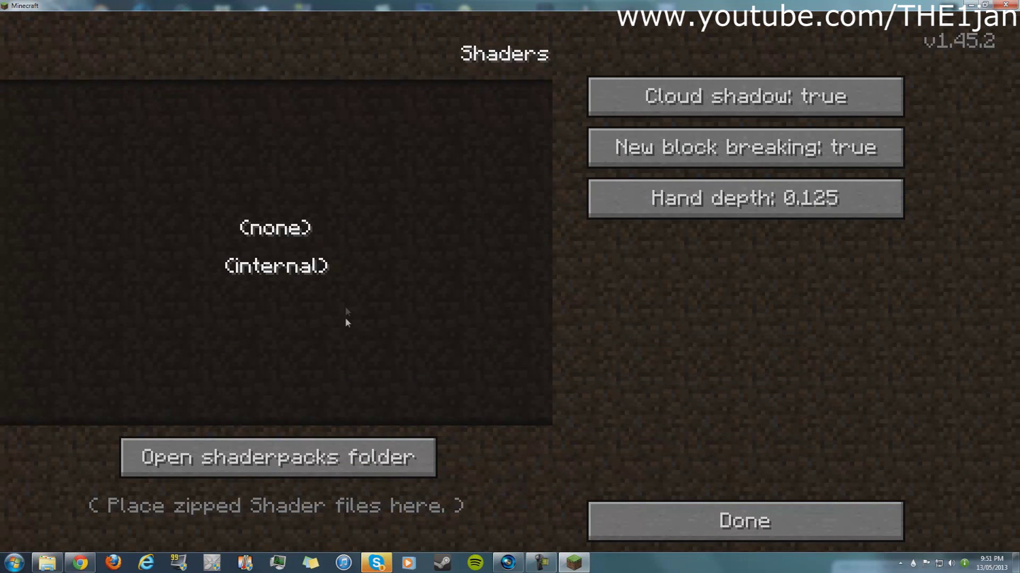
- Open the shaderpacks folder and move the RudoPlays Shader (für ShuffleLP) archive into it from the Tutorial folder
click(328, 460)
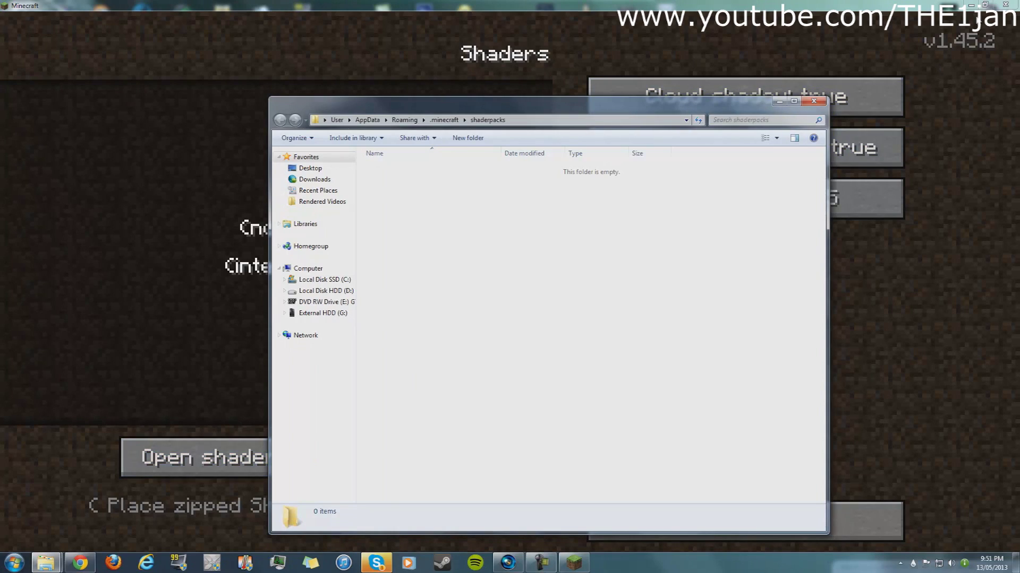
click(971, 6)
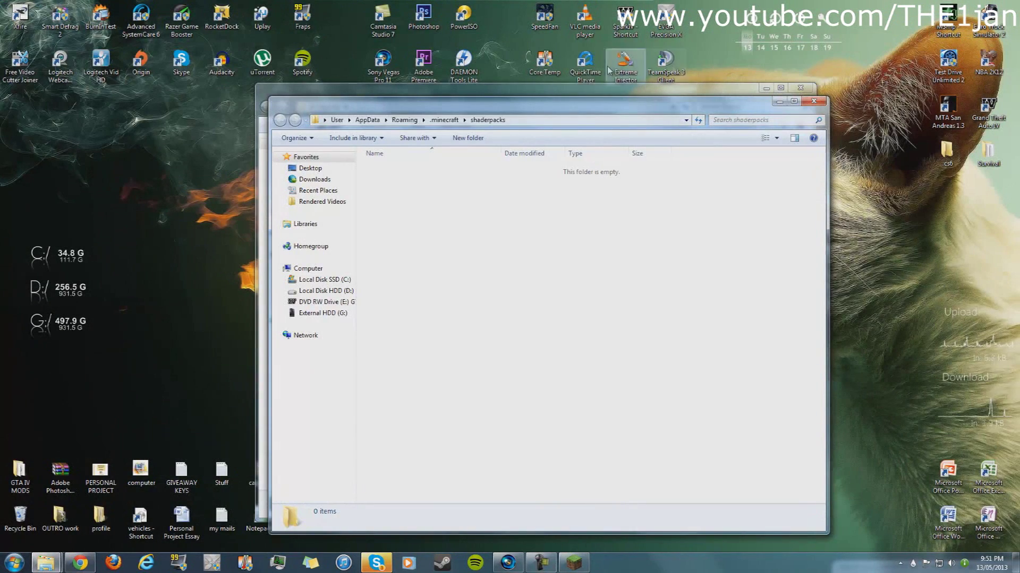
drag(563, 93, 346, 55)
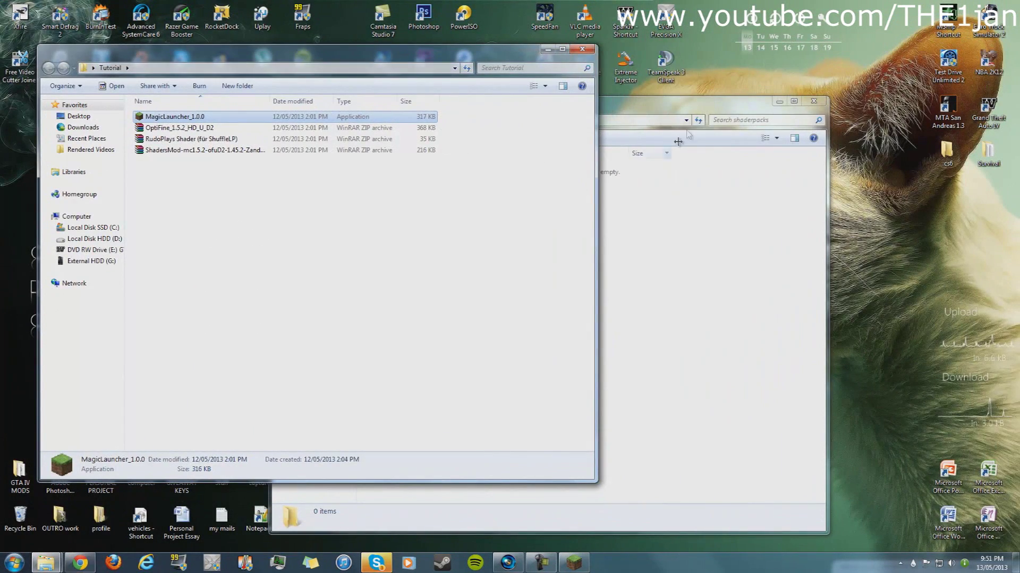
drag(691, 102, 821, 107)
click(181, 140)
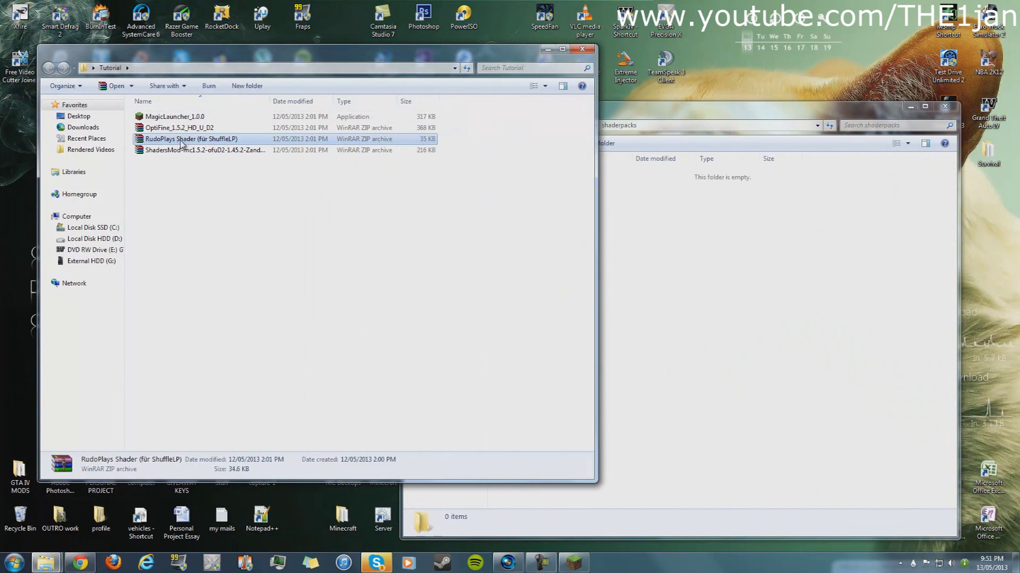
drag(193, 141, 699, 245)
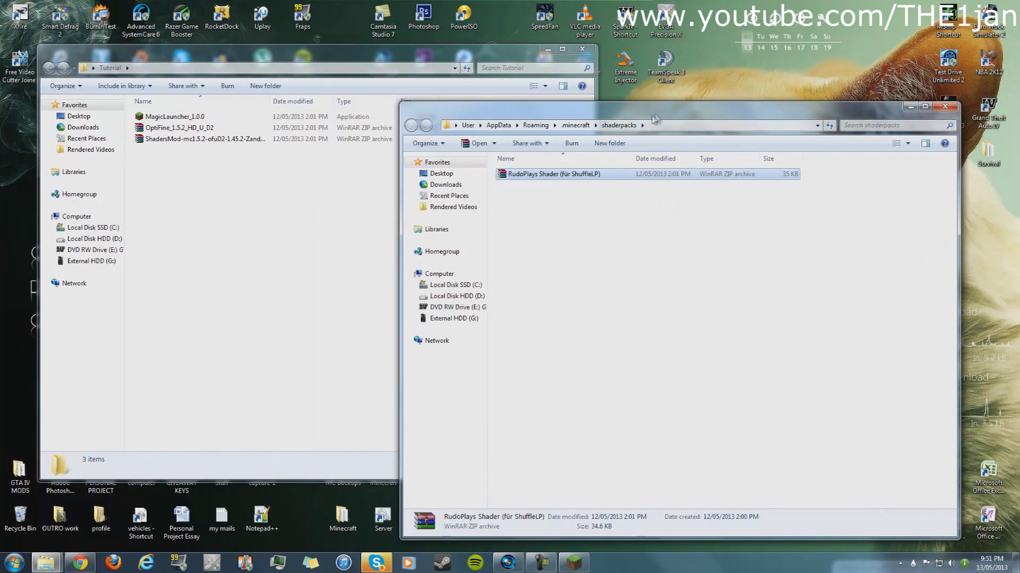
- Close both folder windows and go back through Minecraft's Shaders settings to the title screen
click(582, 49)
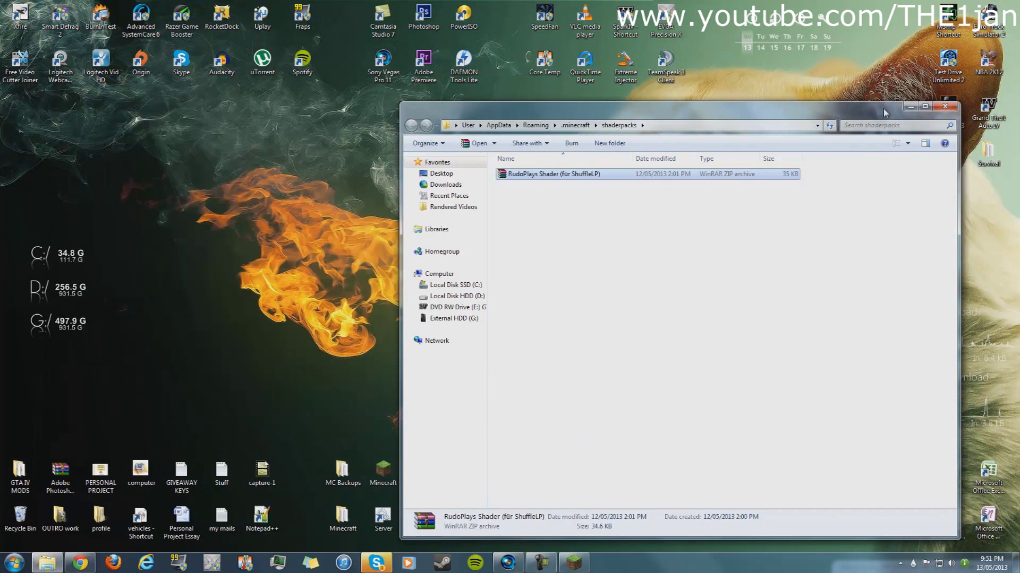
click(945, 106)
click(574, 563)
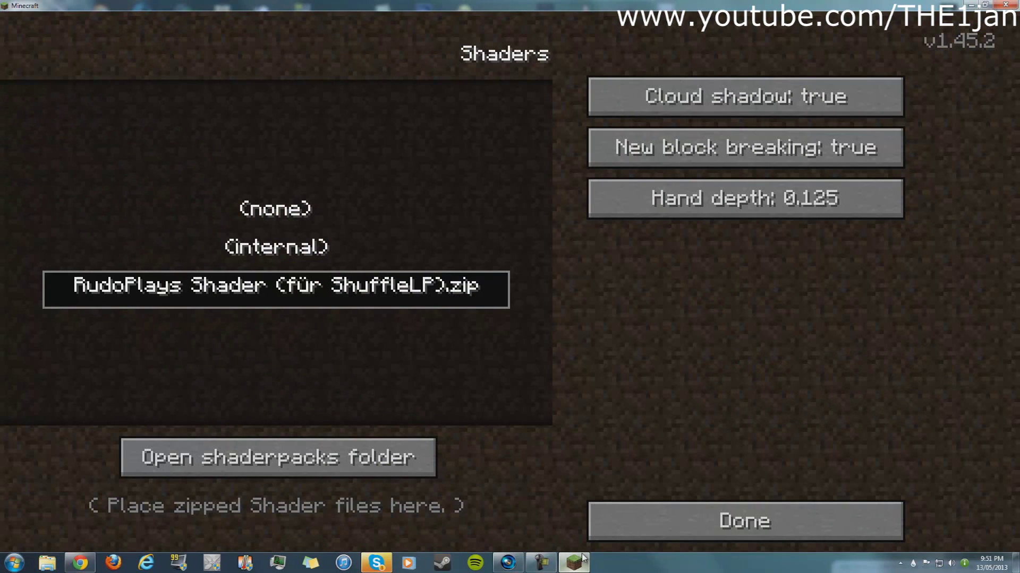
click(731, 515)
click(616, 487)
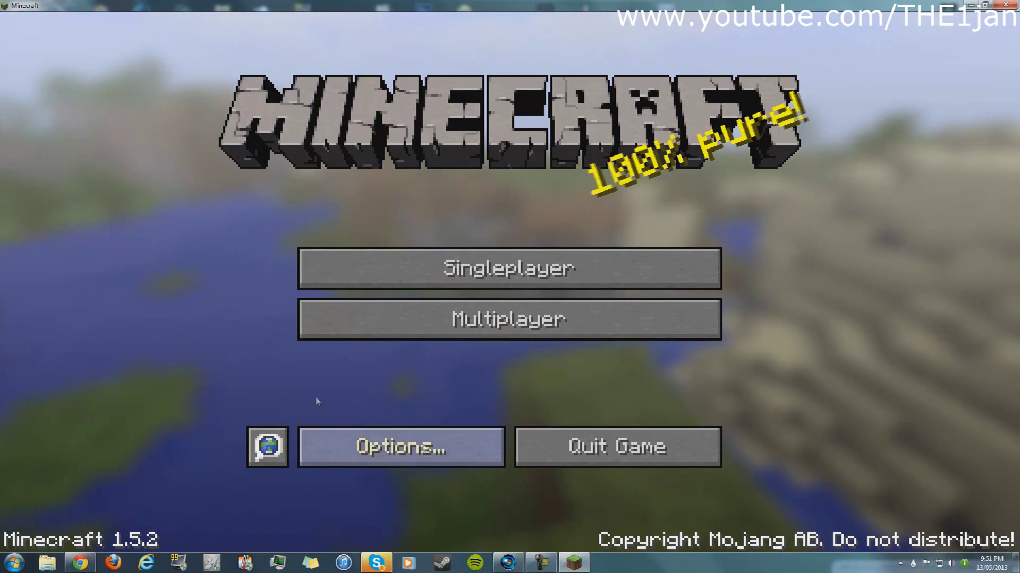
- Start a new singleplayer world and replace its default name with "tutorial THE1jan"
click(397, 270)
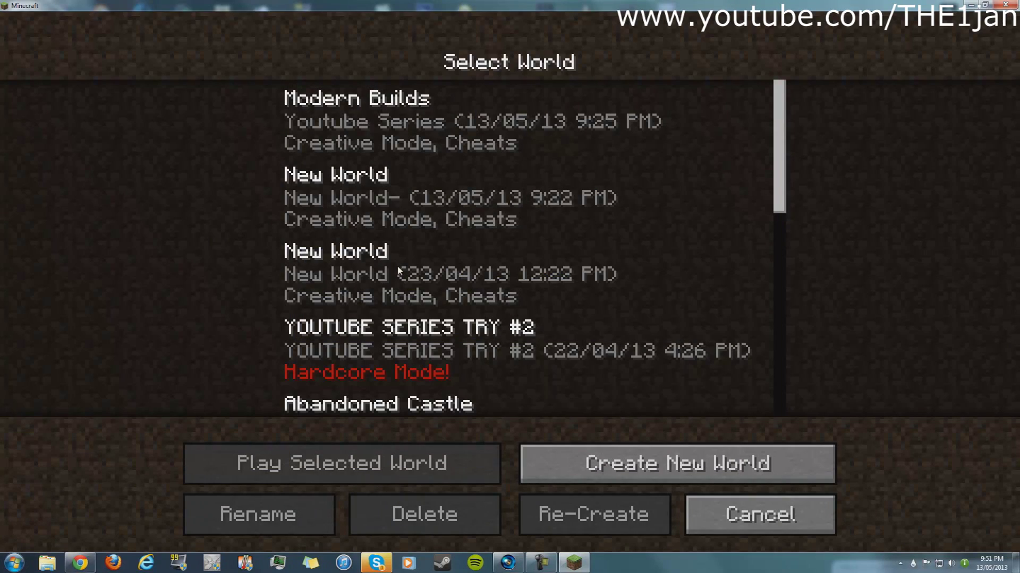
click(581, 461)
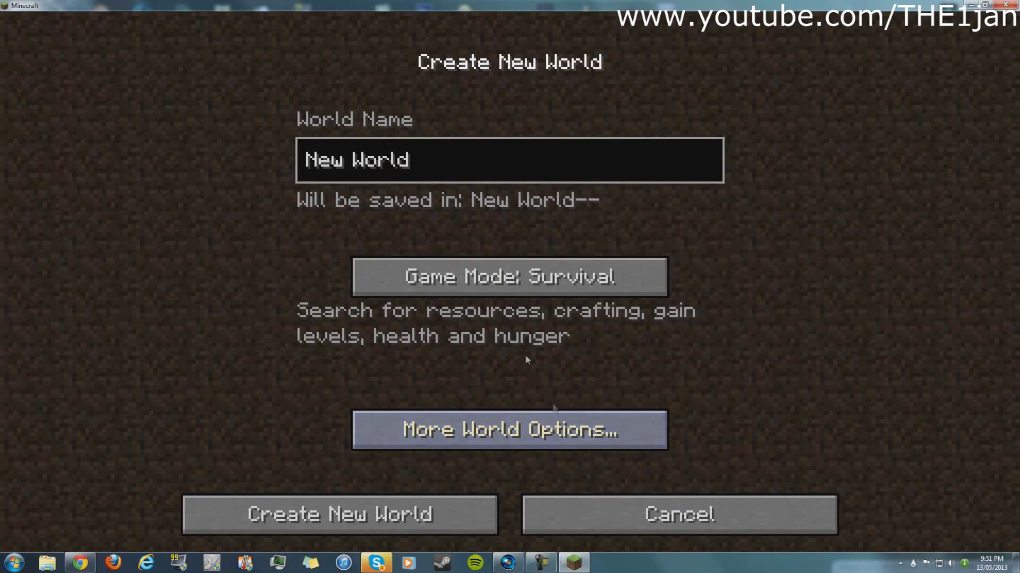
key(BackSpace)
key(BackSpace)
key(BackSpace)
key(BackSpace)
key(BackSpace)
key(BackSpace)
key(BackSpace)
key(BackSpace)
key(BackSpace)
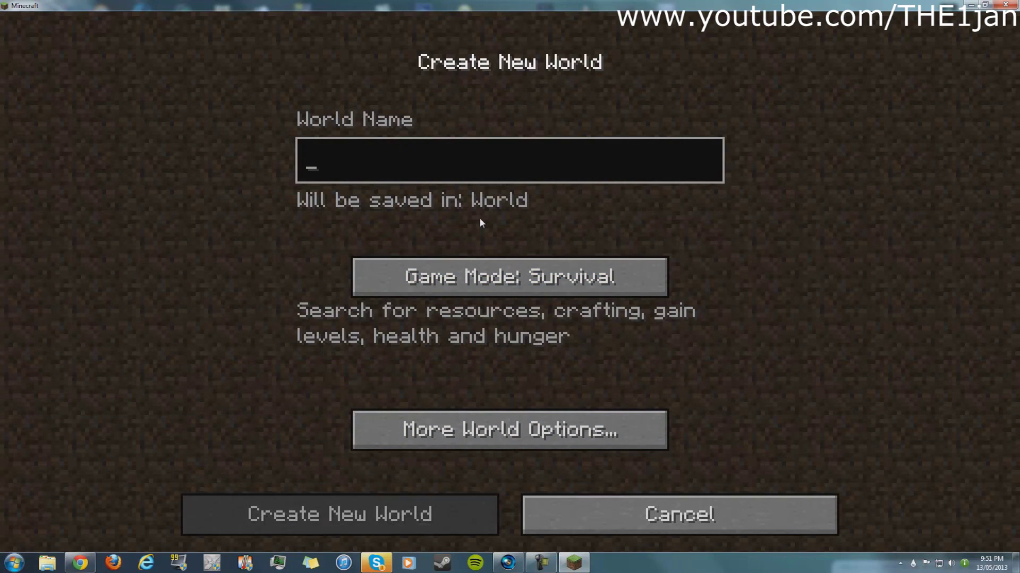
text(tutorial THE1ja)
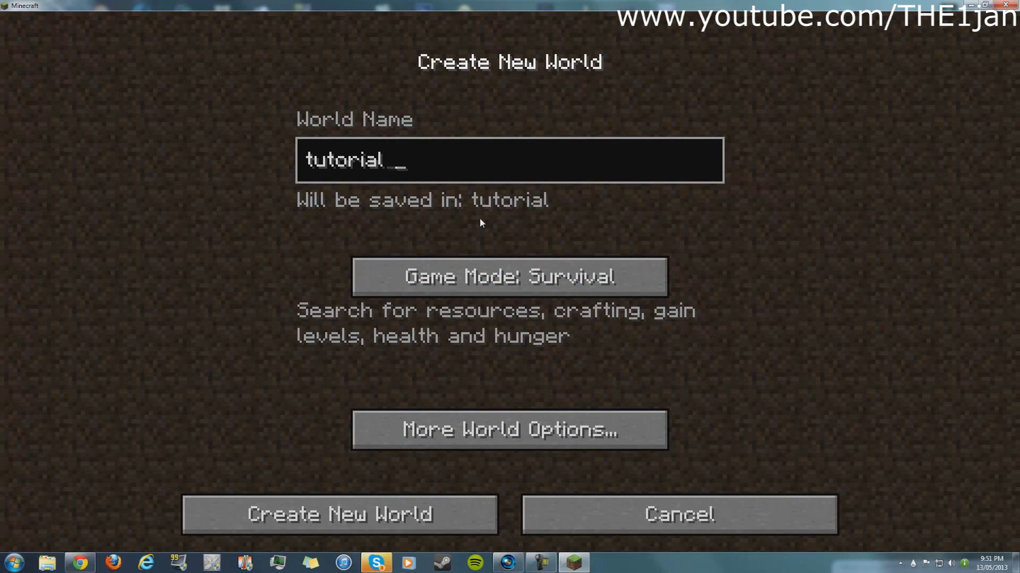
text(n)
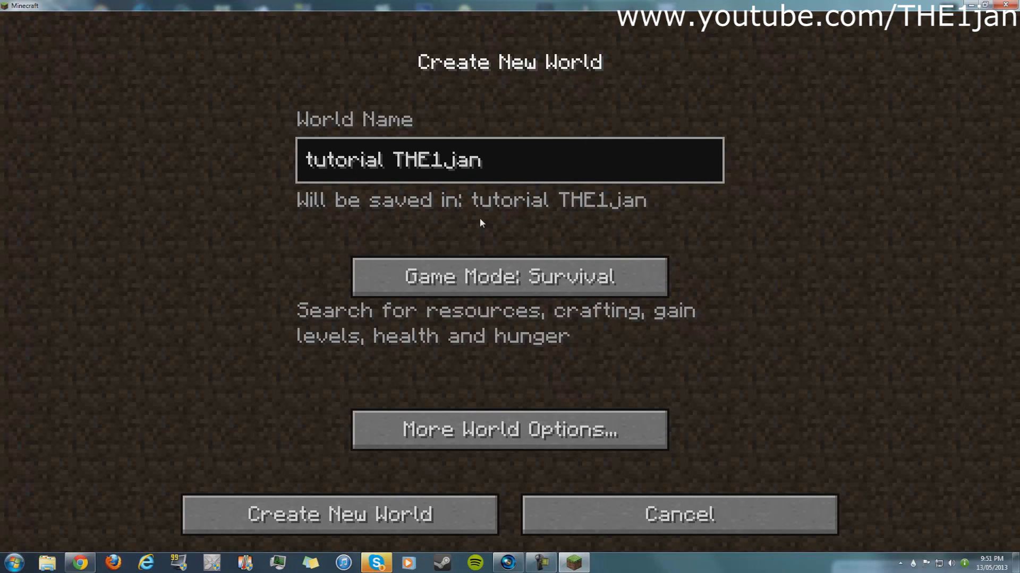
- Set the world's game mode to Creative and create the world
click(478, 278)
click(476, 287)
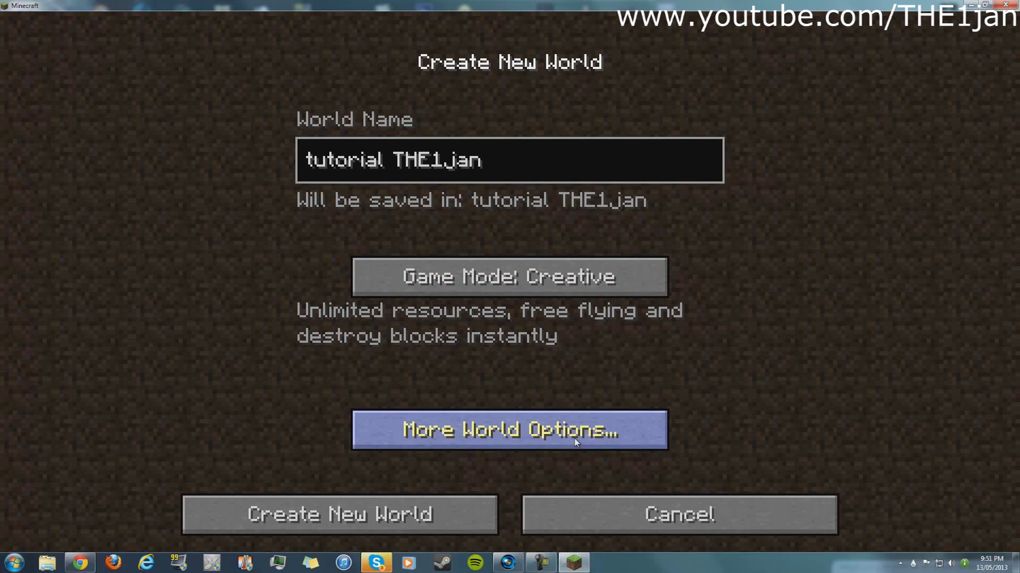
click(414, 508)
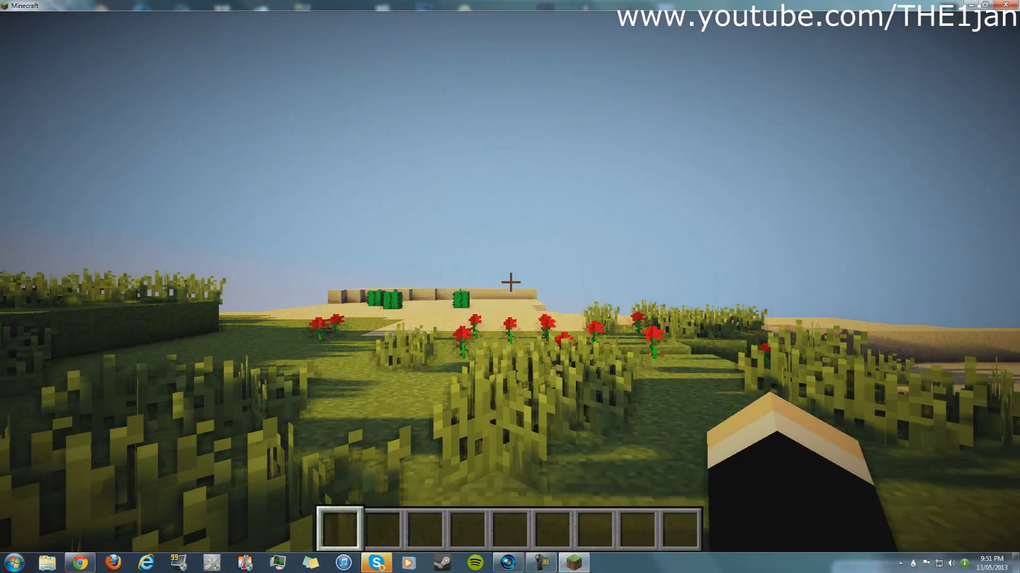
- Fly over the grassland and desert, then walk towards the sun to examine the shader pack's lighting and shadows
key(space)
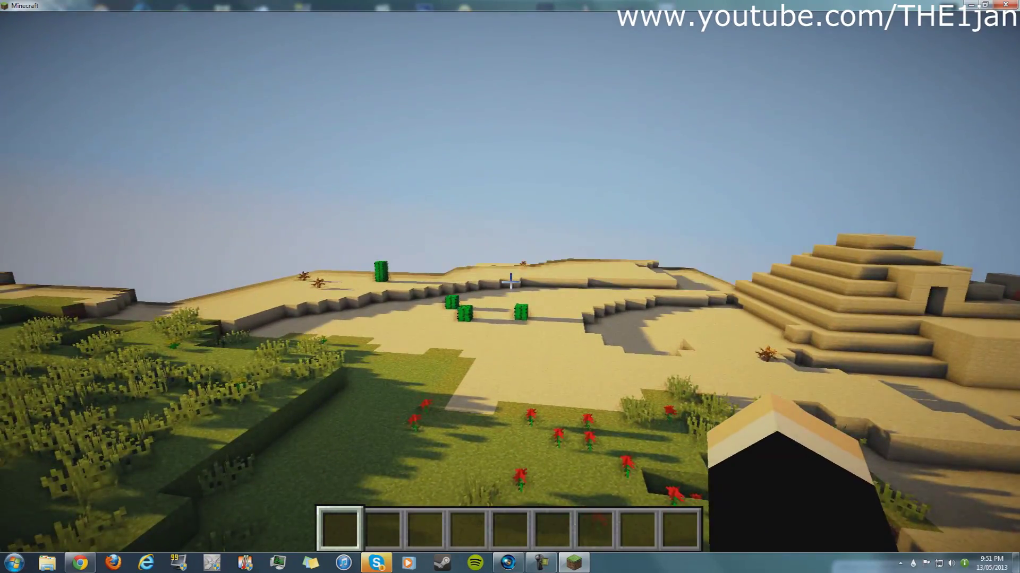
key(a)
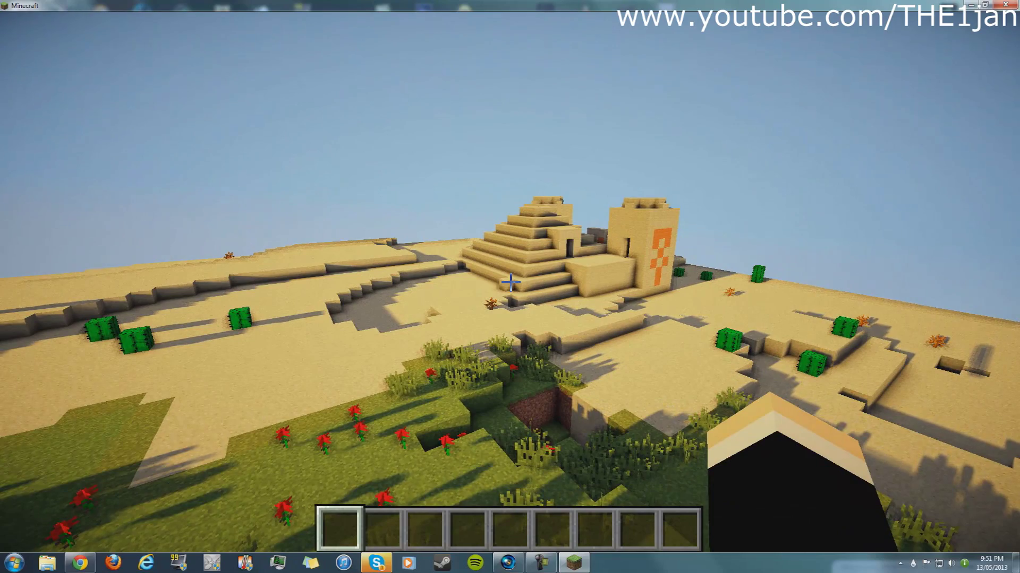
key(w)
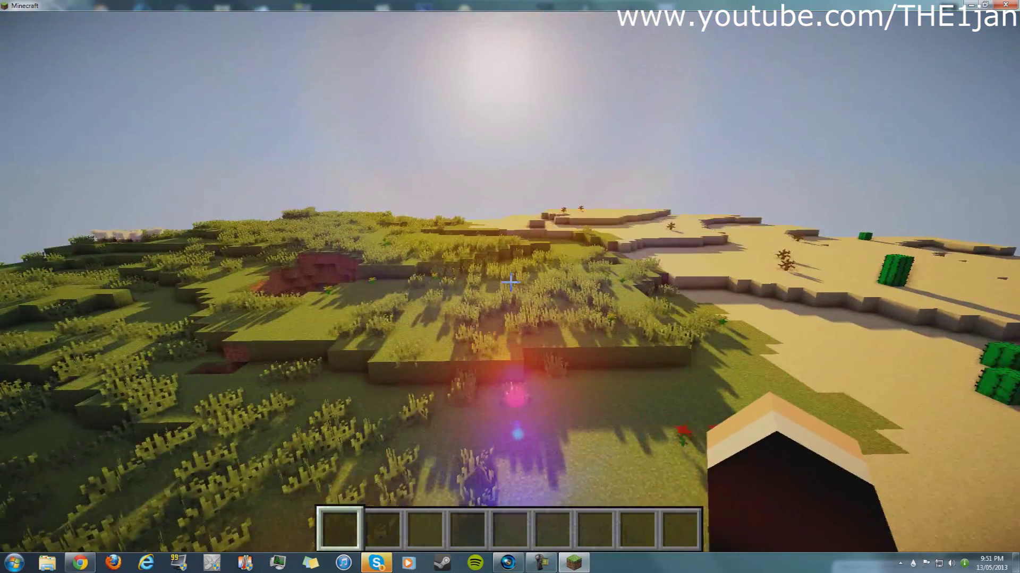
key(w)
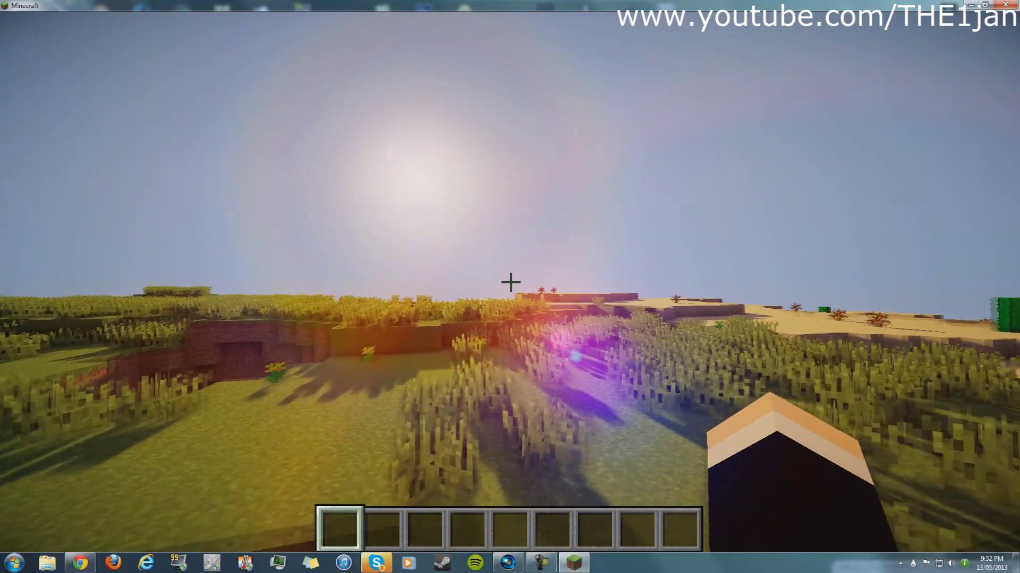
key(w)
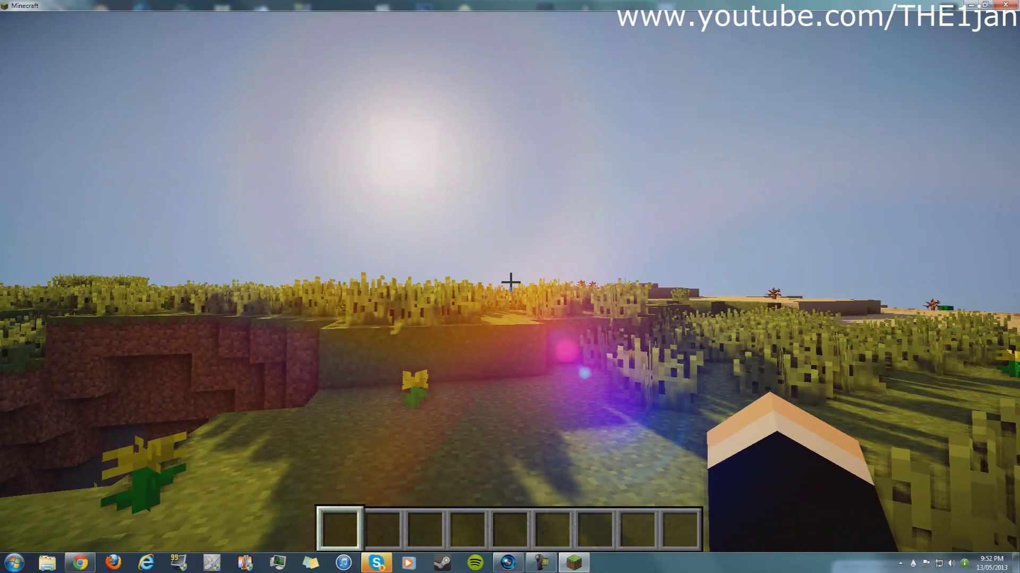
mouse_move(510, 282)
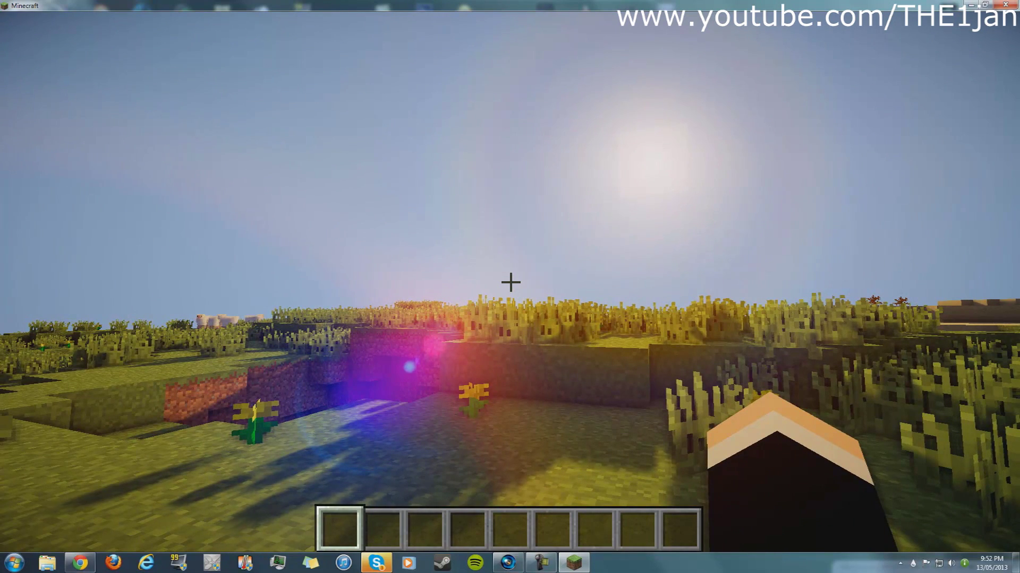
key(w)
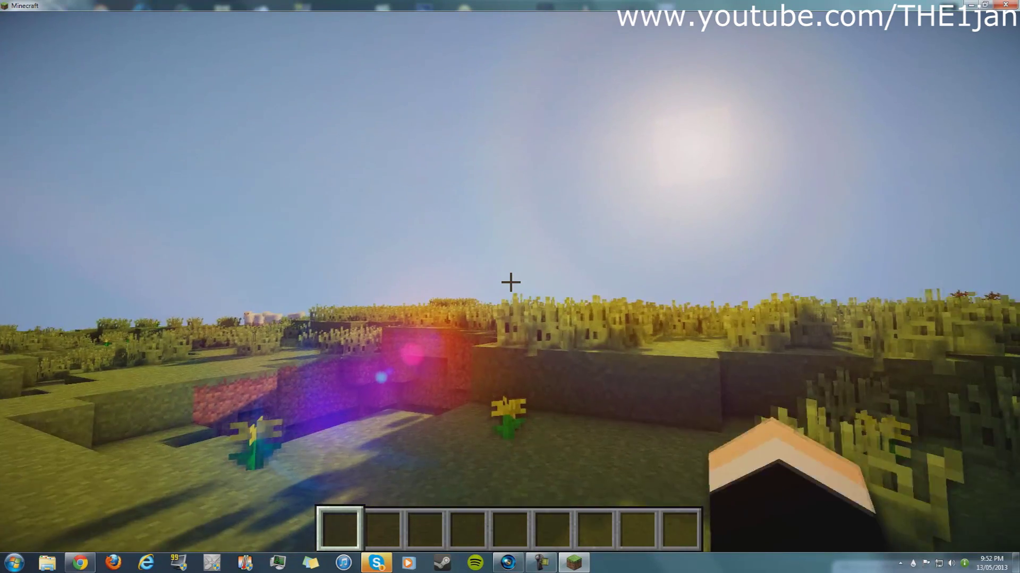